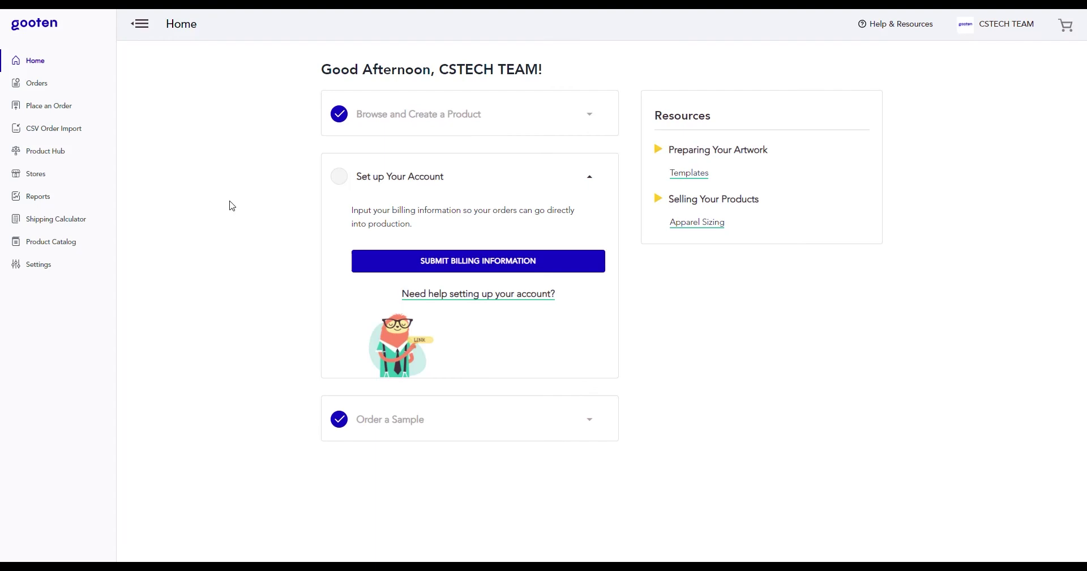
Step: Show the Product Hub filtered to the test-wp-10.gooten WooCommerce store's products
{"action": "left_click", "coordinate": [77, 157]}
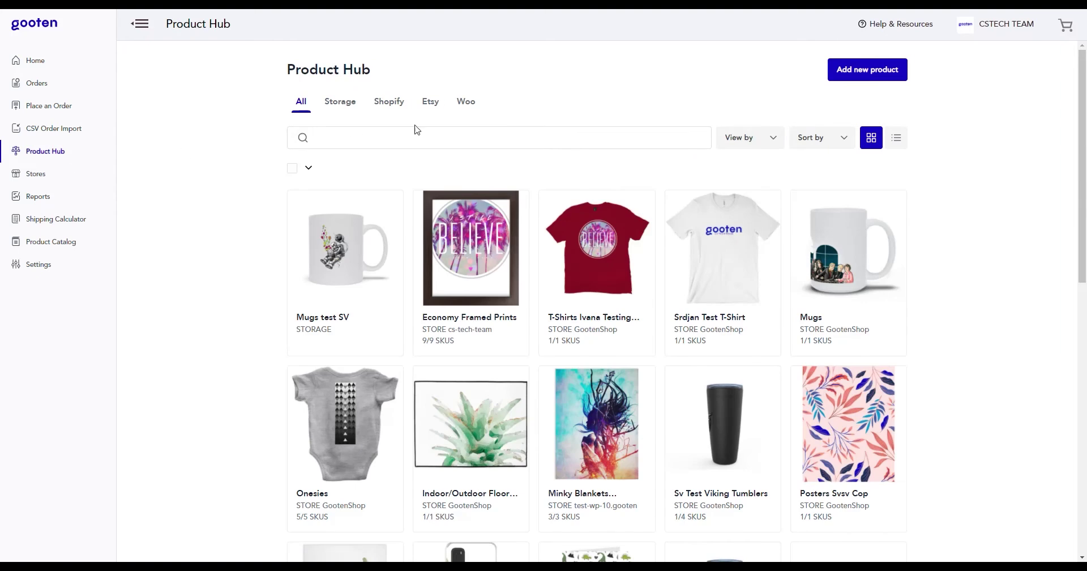
{"action": "left_click", "coordinate": [465, 113]}
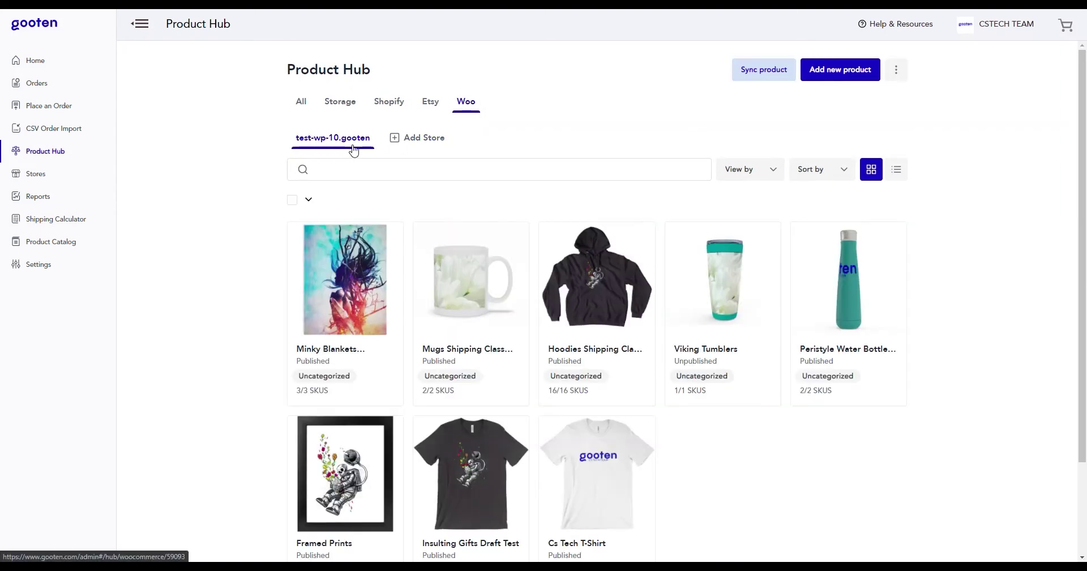
Step: Start a new product based on Economy Framed Prints from the Product Catalog
{"action": "left_click", "coordinate": [841, 84]}
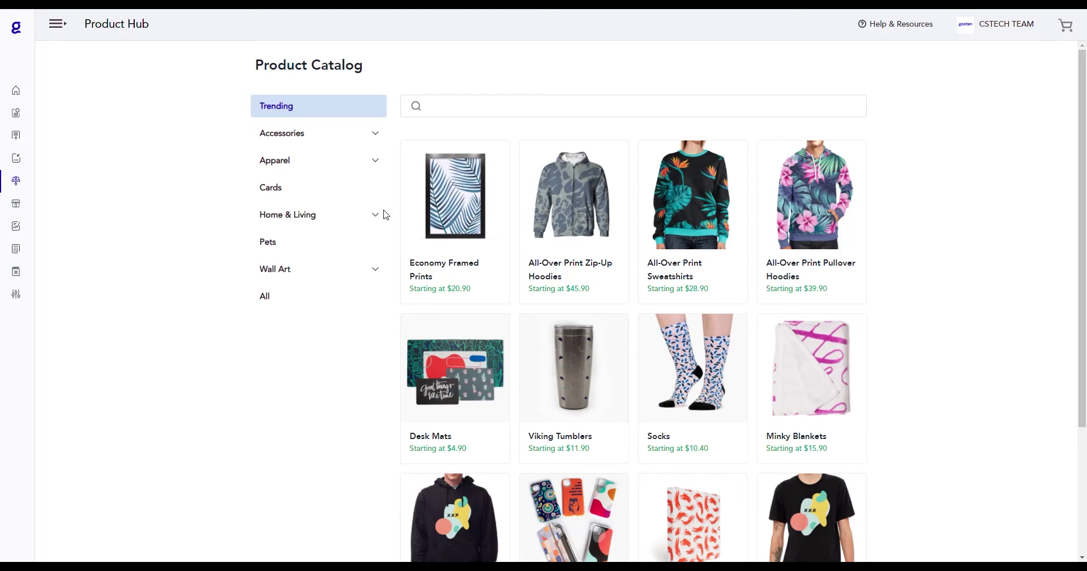
{"action": "mouse_move", "coordinate": [454, 217]}
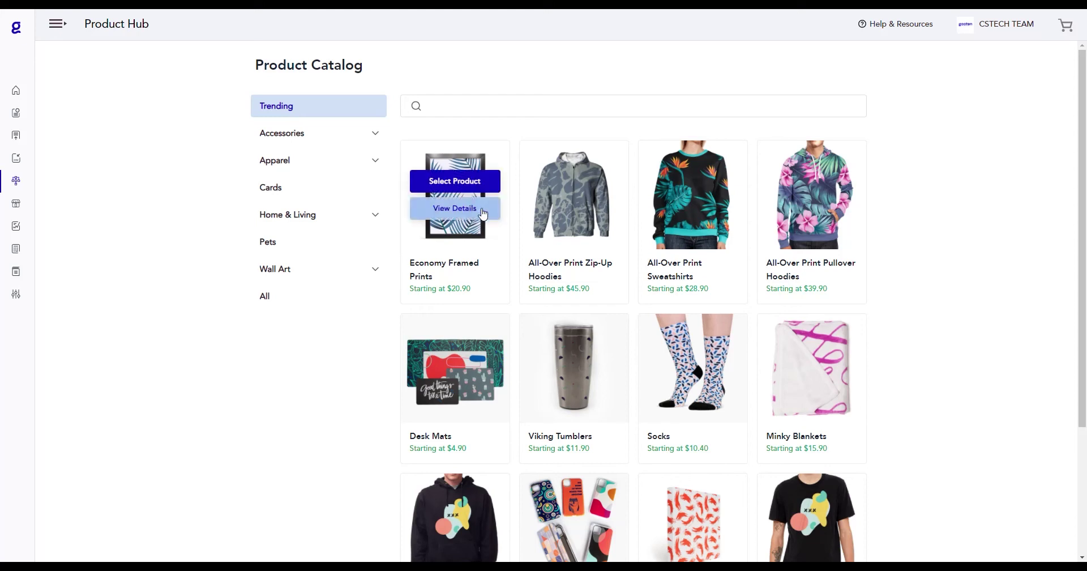
{"action": "left_click", "coordinate": [488, 182]}
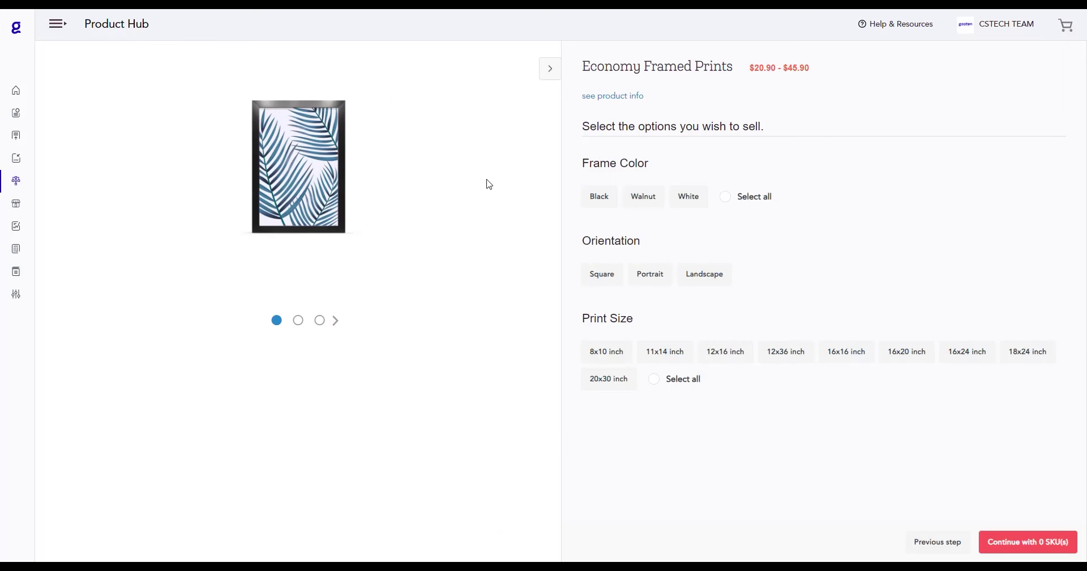
Step: Offer Black and White frames in square 16x16 inch only, continuing with two SKUs
{"action": "left_click", "coordinate": [598, 208]}
{"action": "left_click", "coordinate": [702, 207]}
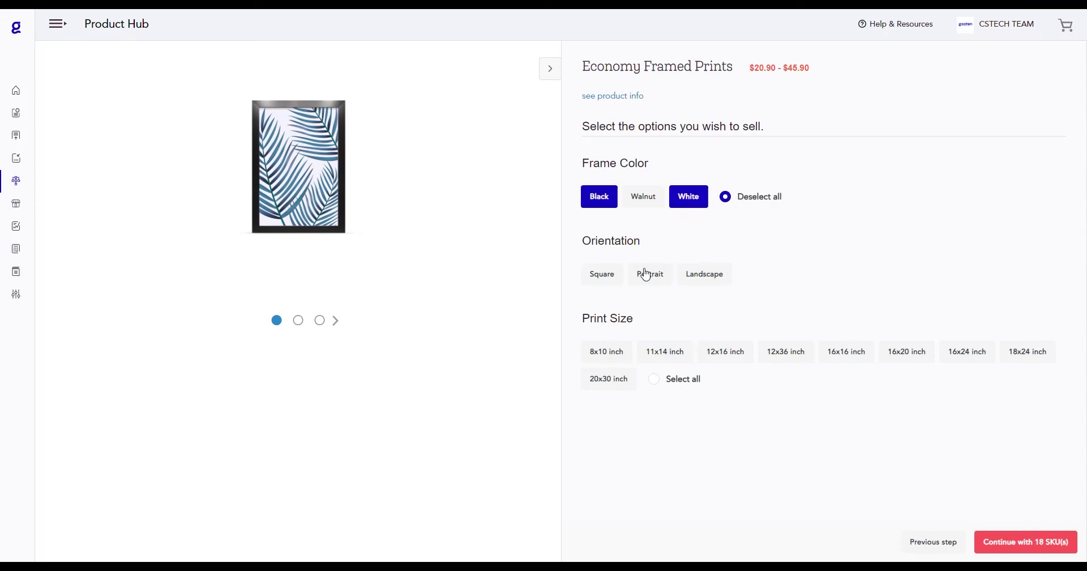
{"action": "left_click", "coordinate": [611, 281]}
{"action": "left_click", "coordinate": [842, 360]}
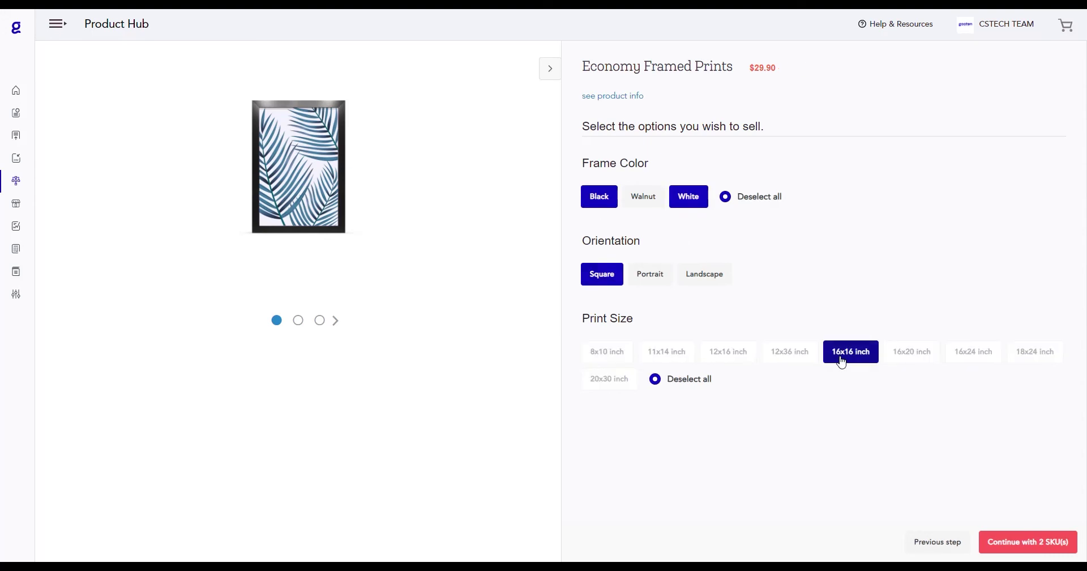
{"action": "left_click", "coordinate": [1029, 547]}
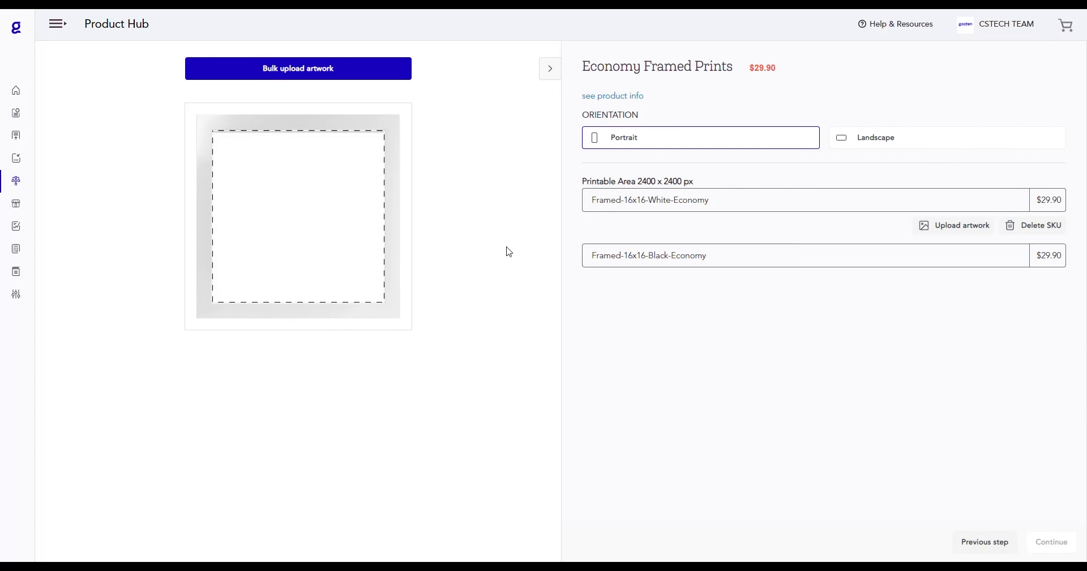
Step: Bulk-apply the astronaut-with-flowers artwork from My Artwork to both framed SKUs
{"action": "left_click", "coordinate": [352, 66]}
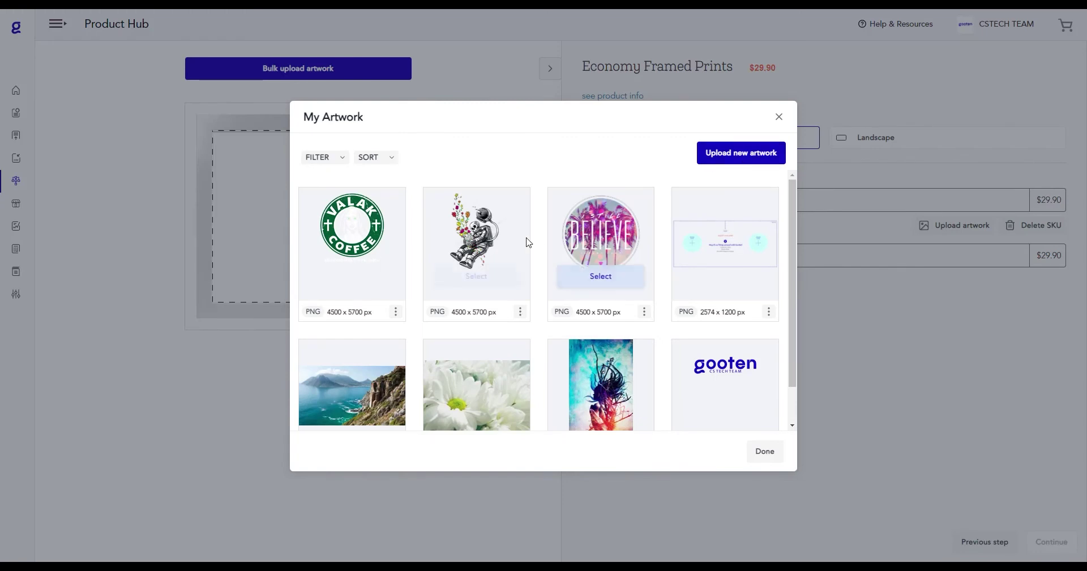
{"action": "mouse_move", "coordinate": [477, 238]}
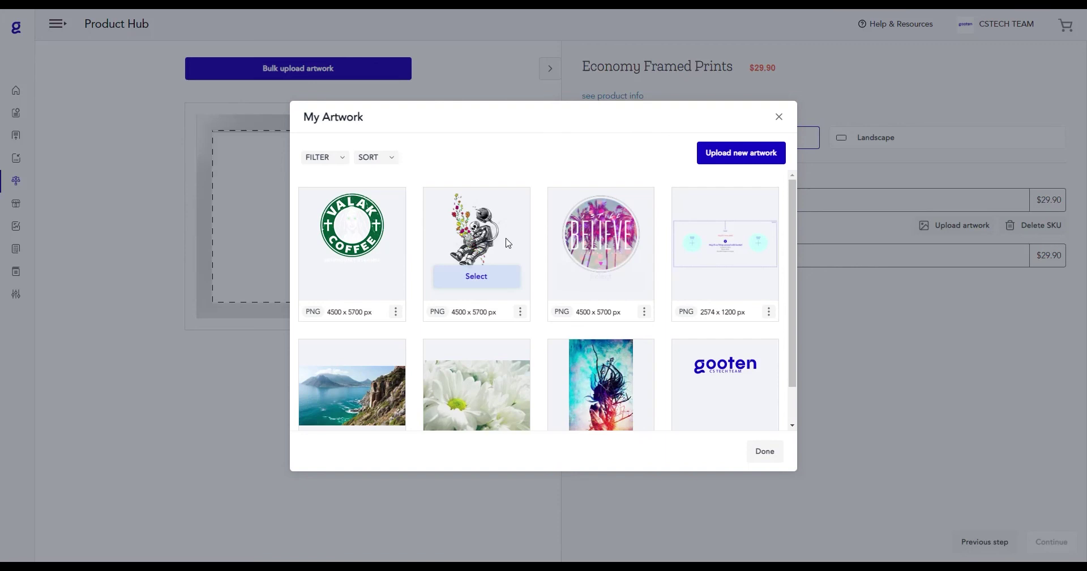
{"action": "left_click", "coordinate": [502, 276]}
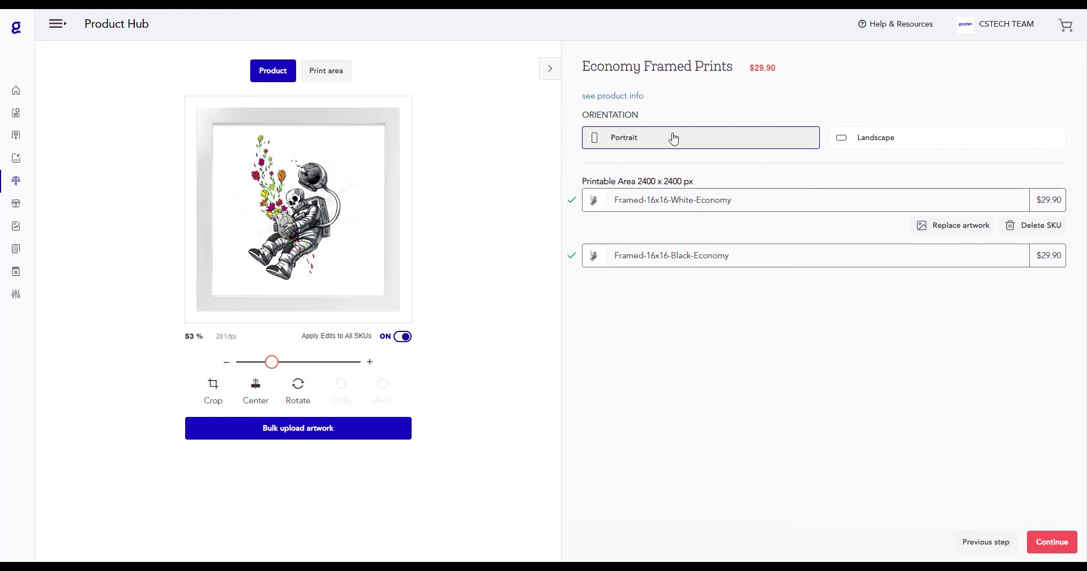
Step: Scale the astronaut artwork up to 55% and preview it in the black 16x16 frame
{"action": "left_click", "coordinate": [920, 138]}
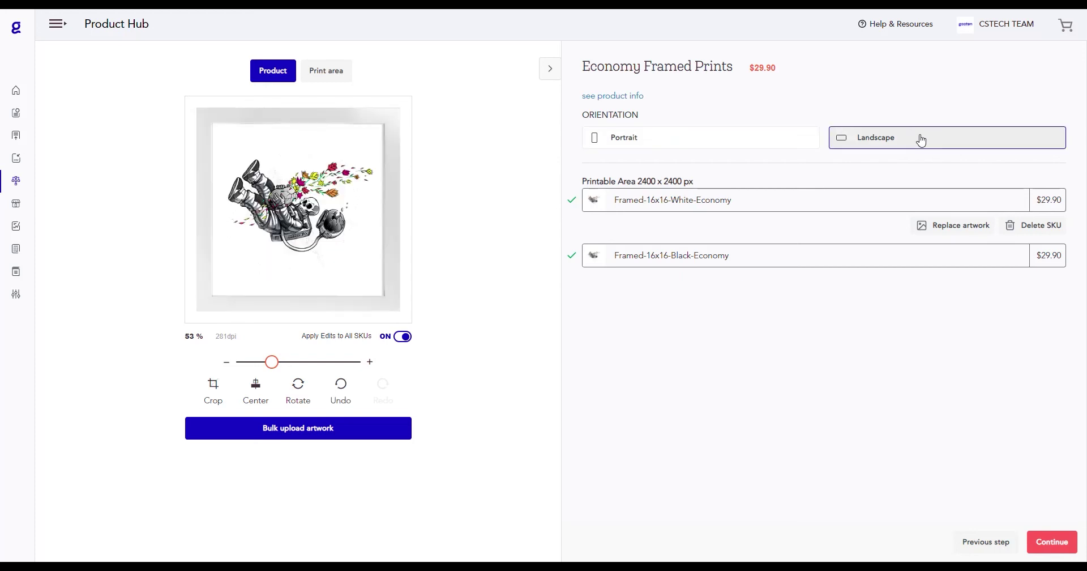
{"action": "left_click", "coordinate": [765, 136]}
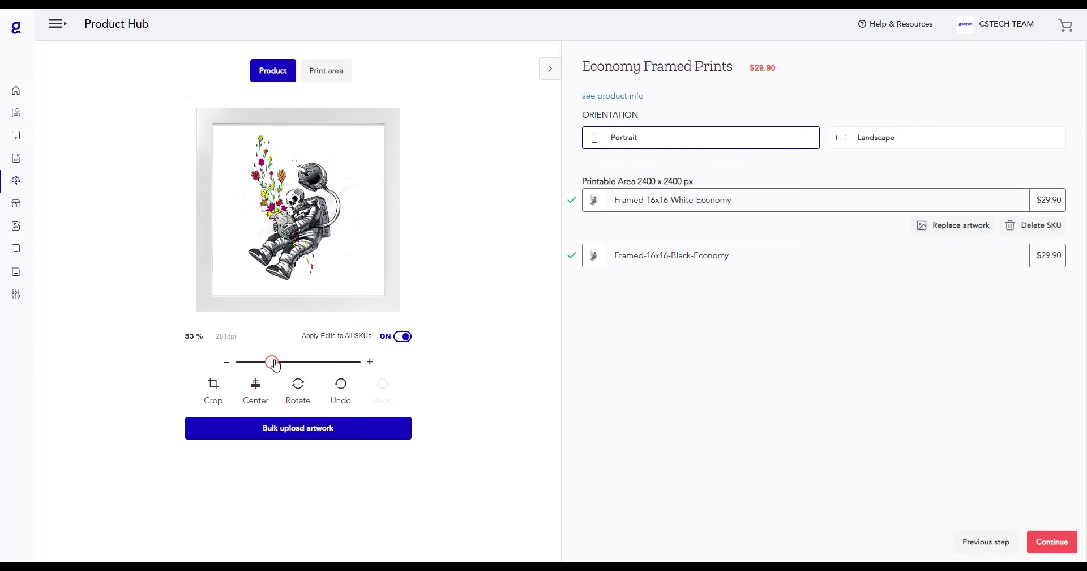
{"action": "left_click_drag", "start_coordinate": [272, 361], "coordinate": [273, 362]}
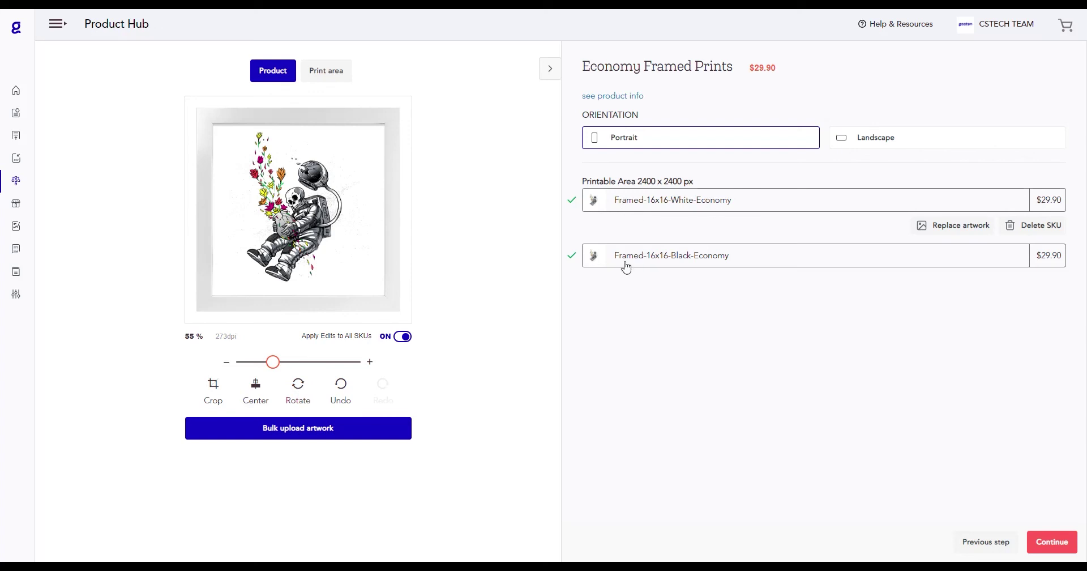
{"action": "left_click", "coordinate": [695, 261]}
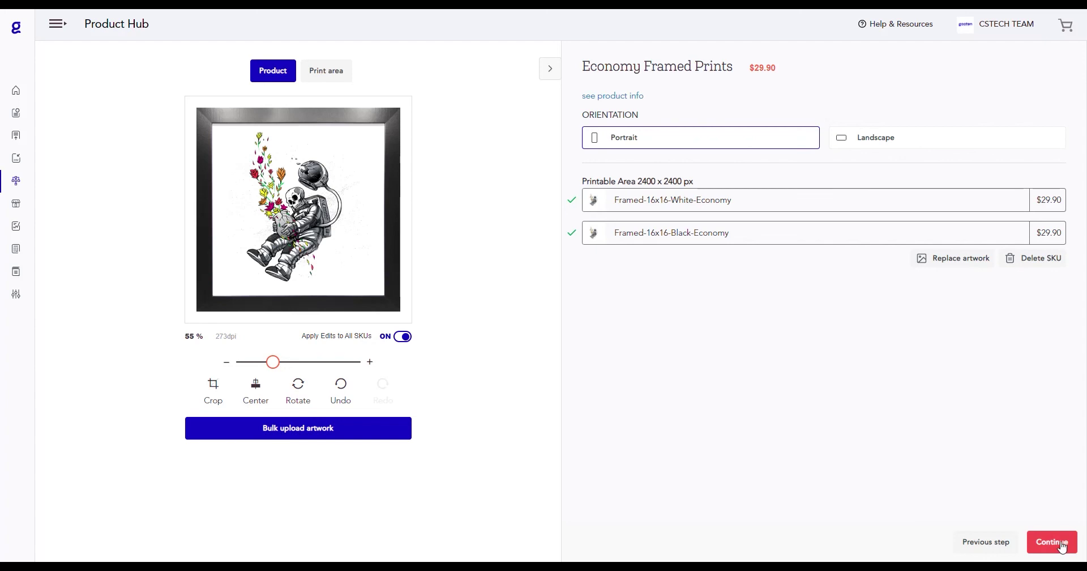
Step: Accept the white and black frame mockups and proceed to Product Details
{"action": "left_click", "coordinate": [1062, 547]}
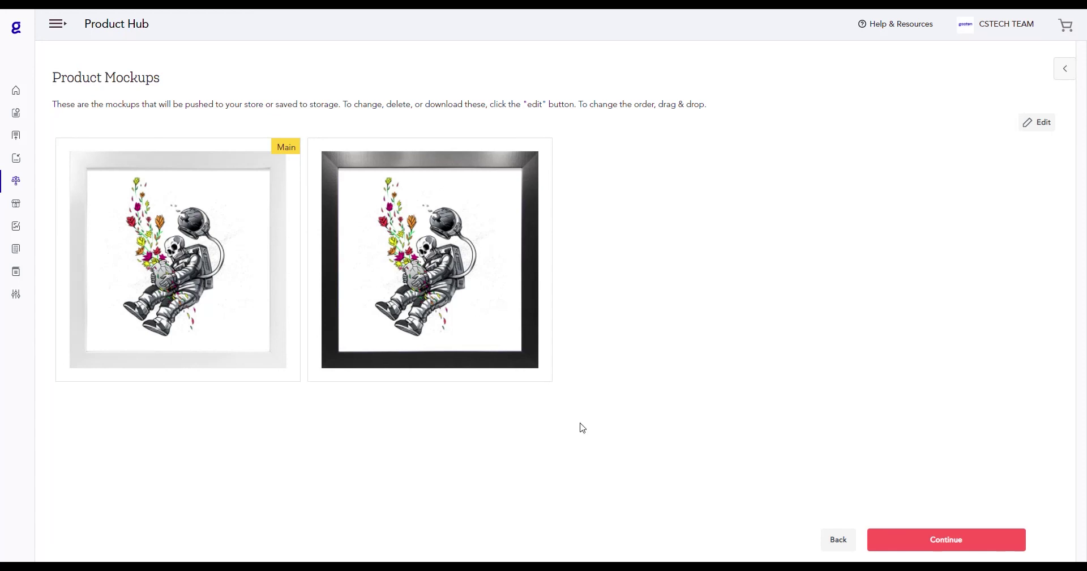
{"action": "left_click", "coordinate": [942, 545]}
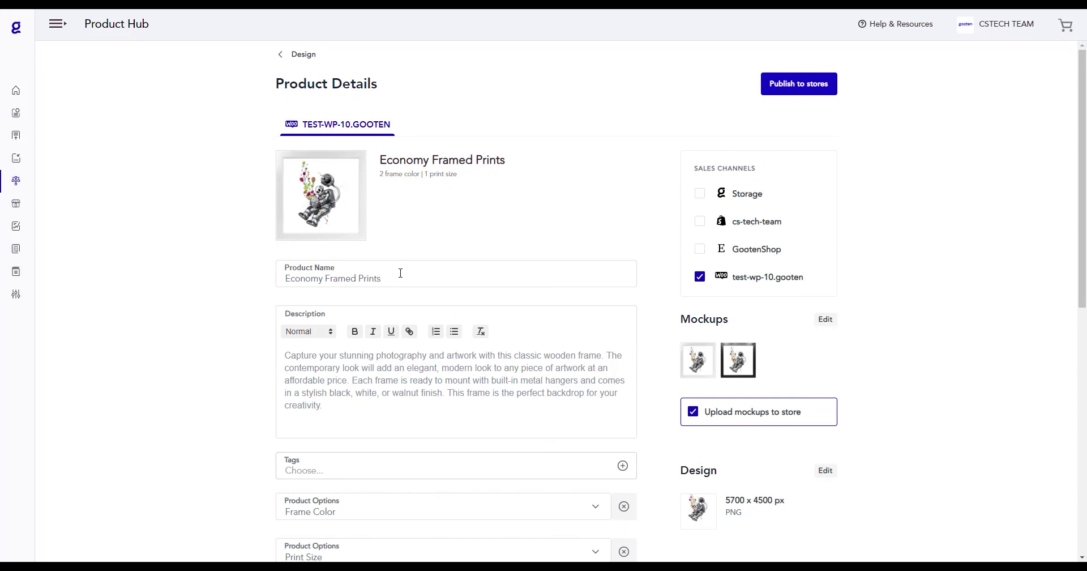
{"action": "left_click_drag", "start_coordinate": [400, 273], "coordinate": [285, 274]}
{"action": "type", "text": "Skeleton F"}
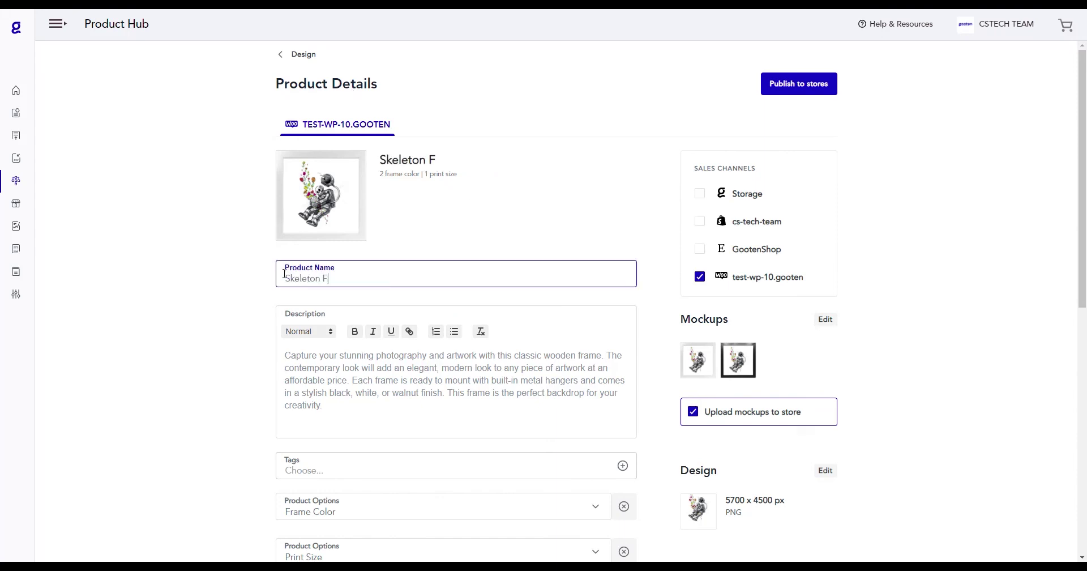
{"action": "type", "text": "lower Frame"}
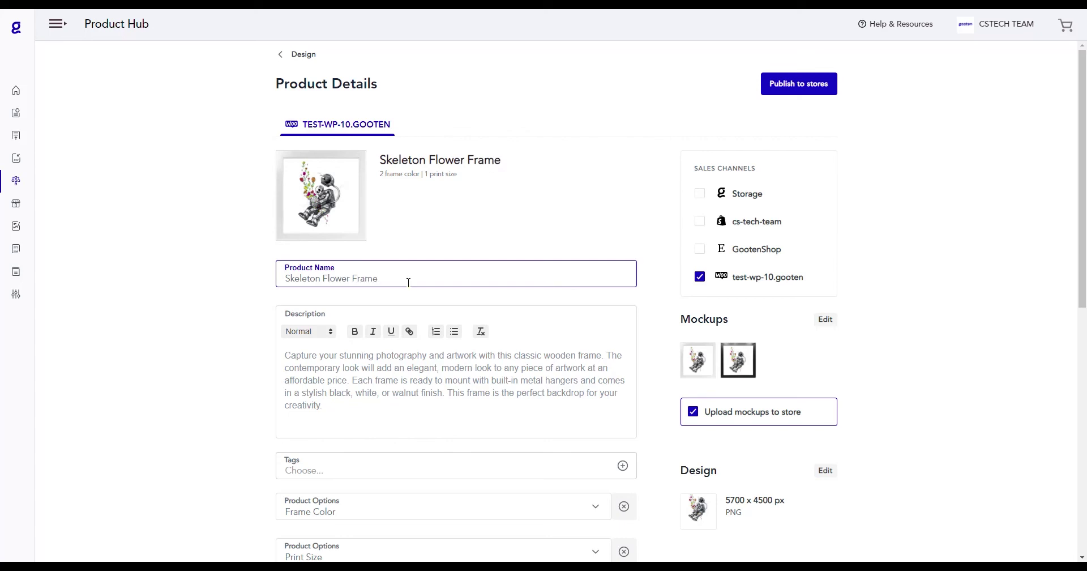
{"action": "left_click", "coordinate": [476, 172]}
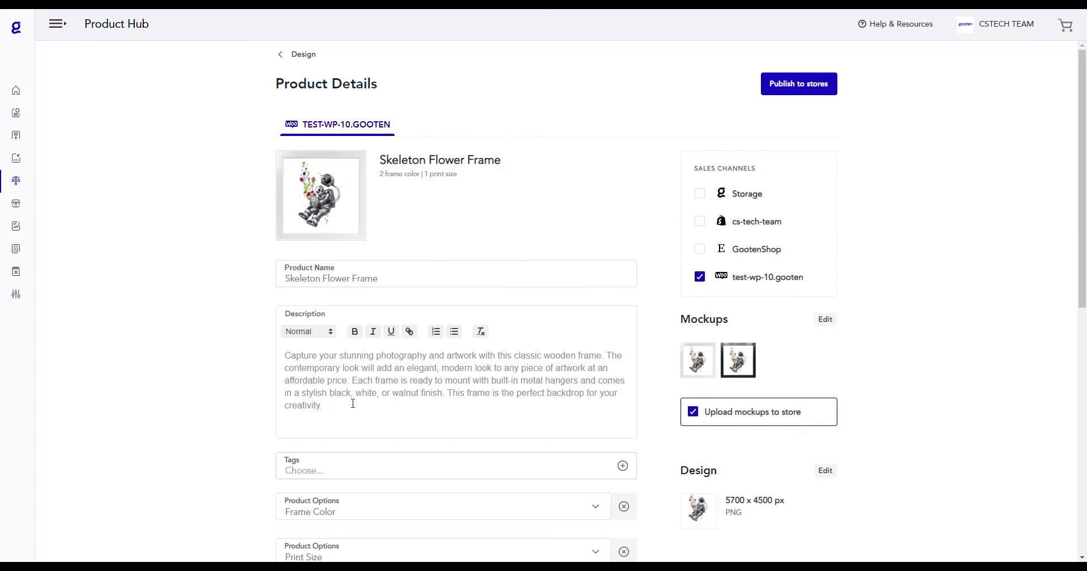
{"action": "scroll", "coordinate": [352, 403], "scroll_direction": "down", "scroll_amount": 3}
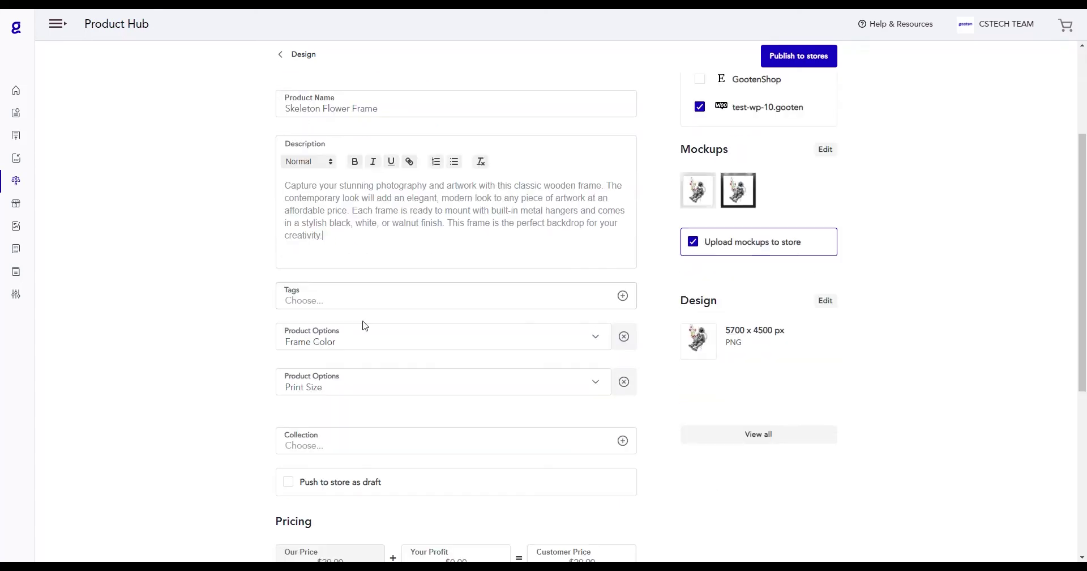
{"action": "left_click", "coordinate": [575, 344]}
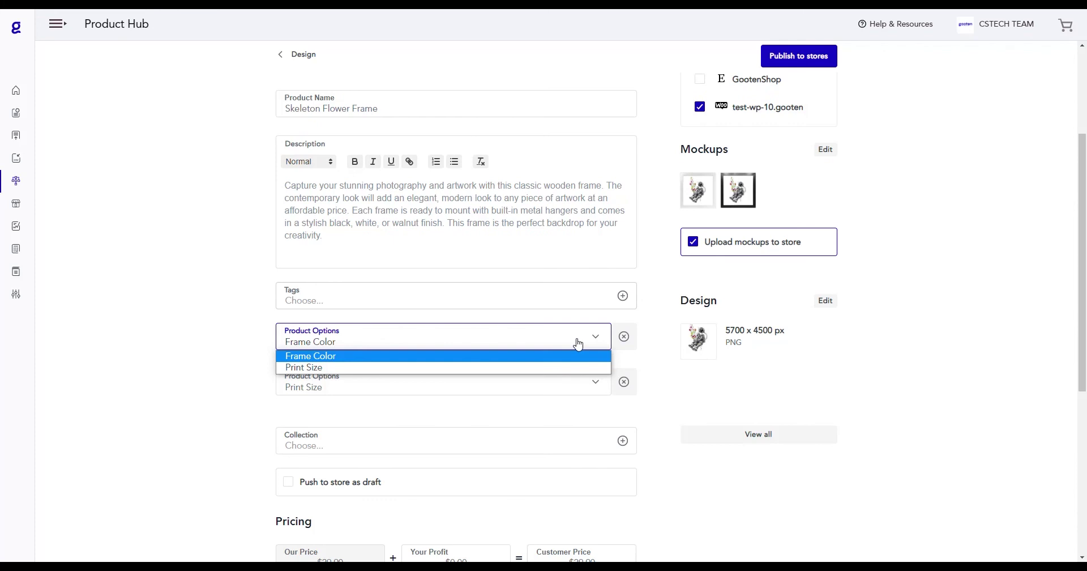
{"action": "left_click", "coordinate": [563, 391]}
{"action": "scroll", "coordinate": [561, 390], "scroll_direction": "down", "scroll_amount": 2}
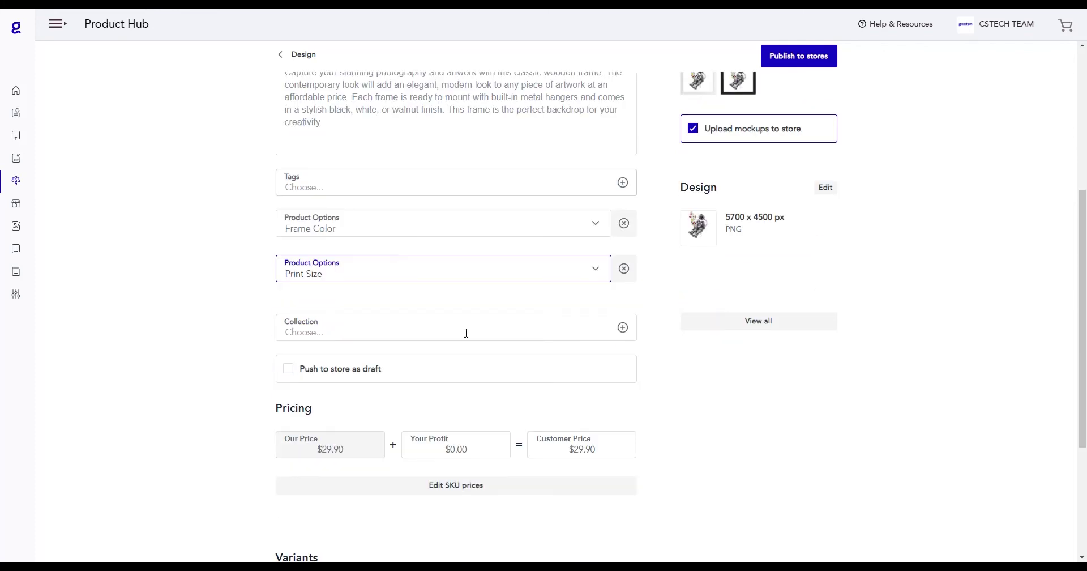
{"action": "scroll", "coordinate": [466, 333], "scroll_direction": "down", "scroll_amount": 1}
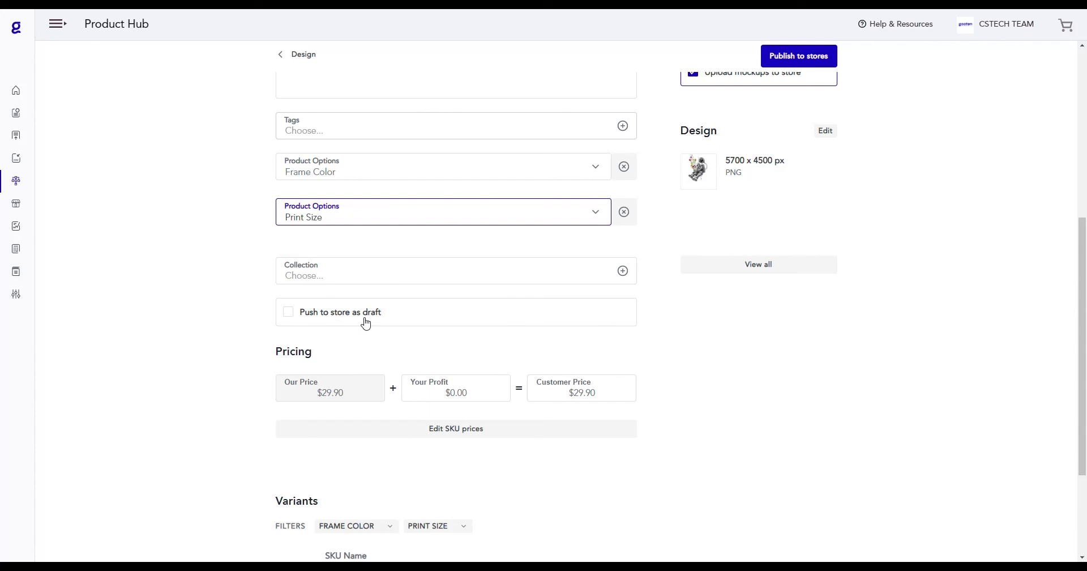
{"action": "scroll", "coordinate": [365, 323], "scroll_direction": "down", "scroll_amount": 1}
{"action": "scroll", "coordinate": [364, 318], "scroll_direction": "down", "scroll_amount": 2}
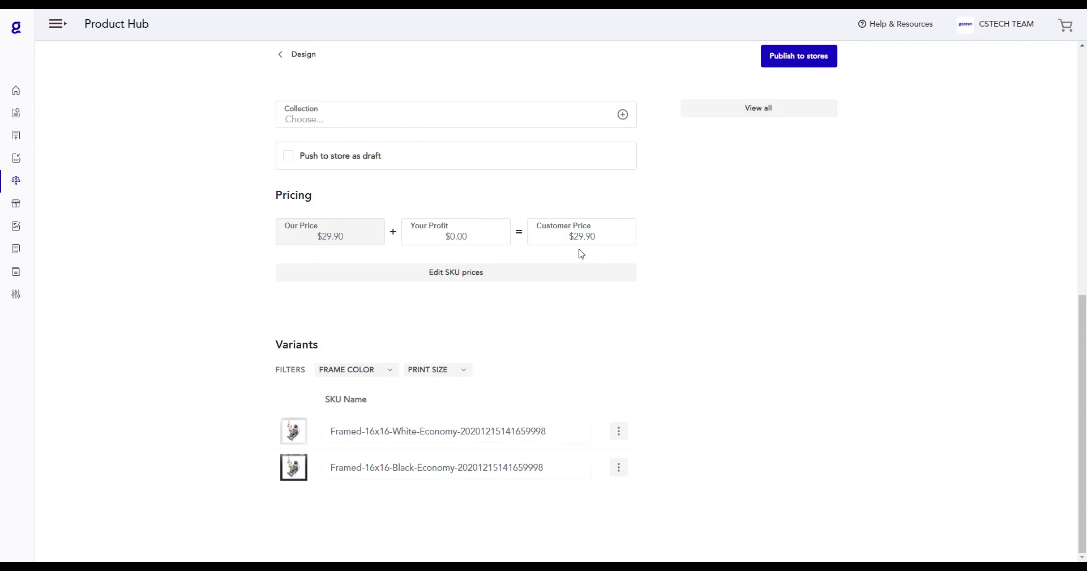
Step: Give the white and black 16x16 SKUs a $10.00 profit each for $39.90 retail
{"action": "left_click", "coordinate": [513, 274]}
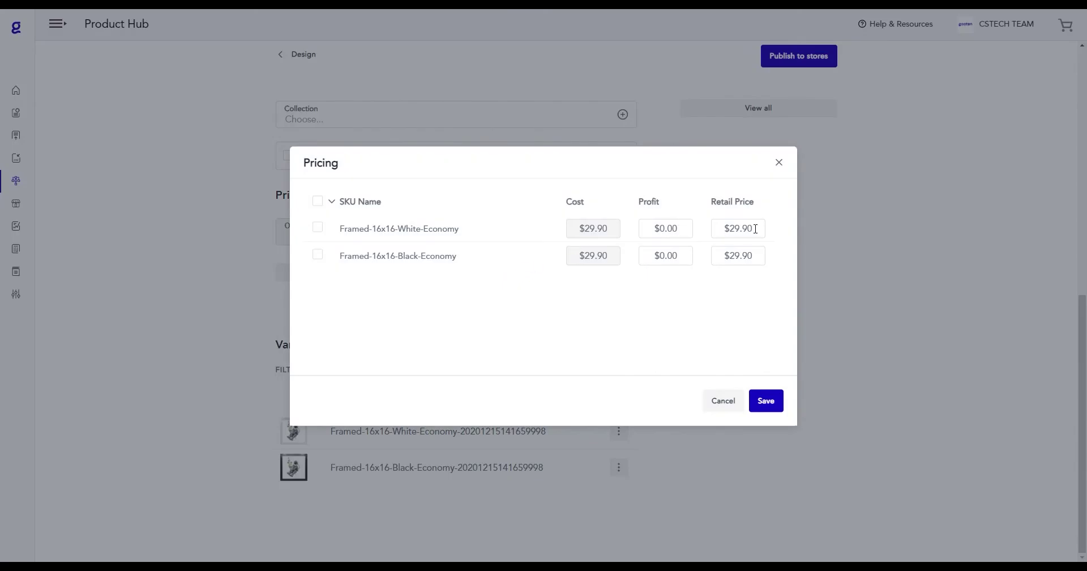
{"action": "left_click", "coordinate": [665, 227]}
{"action": "type", "text": "1"}
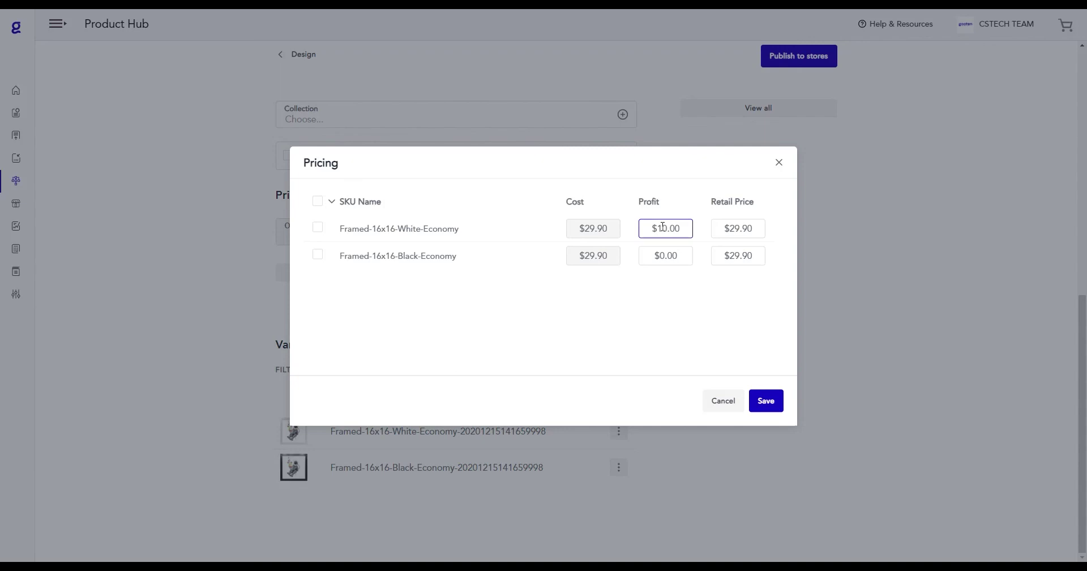
{"action": "left_click", "coordinate": [775, 230]}
{"action": "left_click", "coordinate": [661, 258]}
{"action": "type", "text": "1"}
{"action": "left_click", "coordinate": [773, 260]}
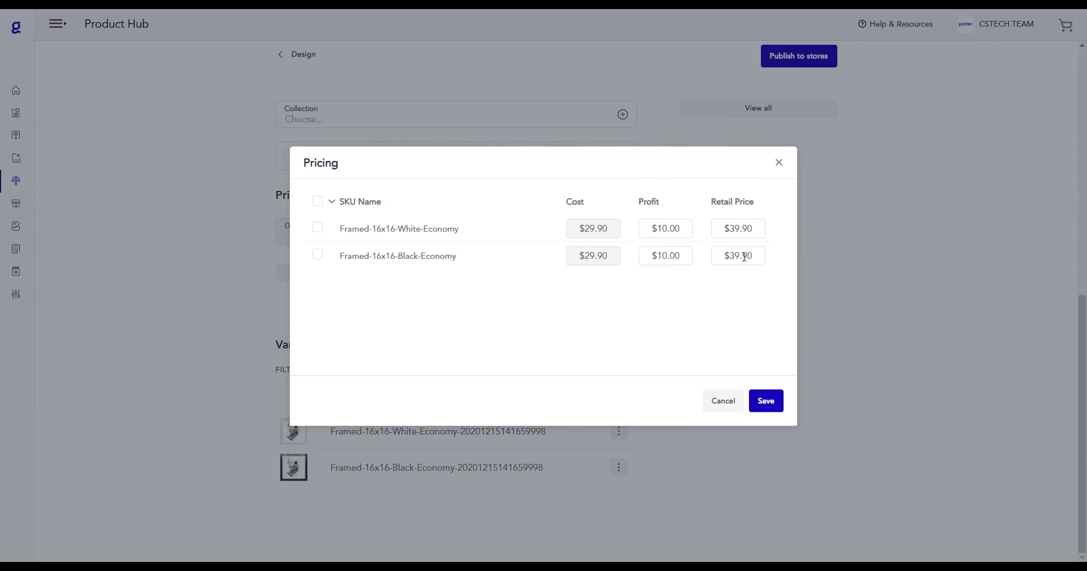
{"action": "left_click", "coordinate": [768, 408]}
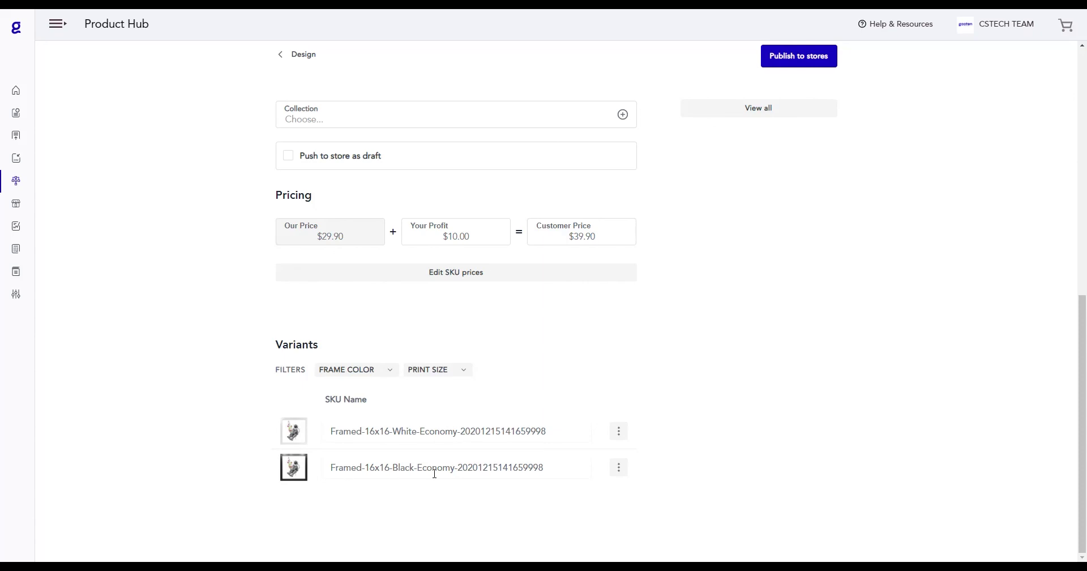
Step: Publish the Skeleton Flower Frame to the test-wp-10.gooten store
{"action": "scroll", "coordinate": [669, 378], "scroll_direction": "up", "scroll_amount": 5}
{"action": "scroll", "coordinate": [668, 379], "scroll_direction": "up", "scroll_amount": 5}
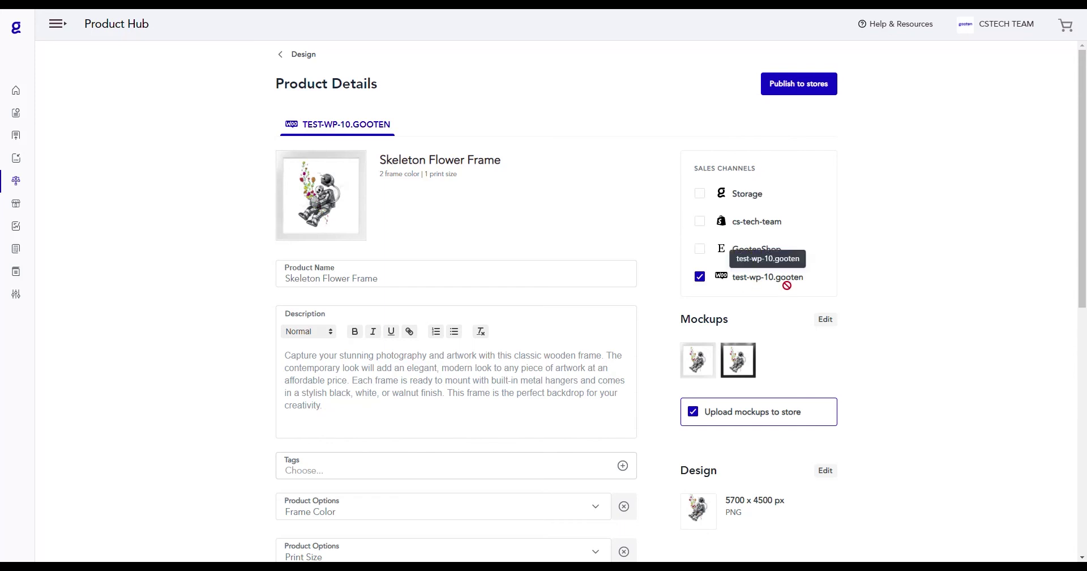
{"action": "left_click", "coordinate": [807, 93]}
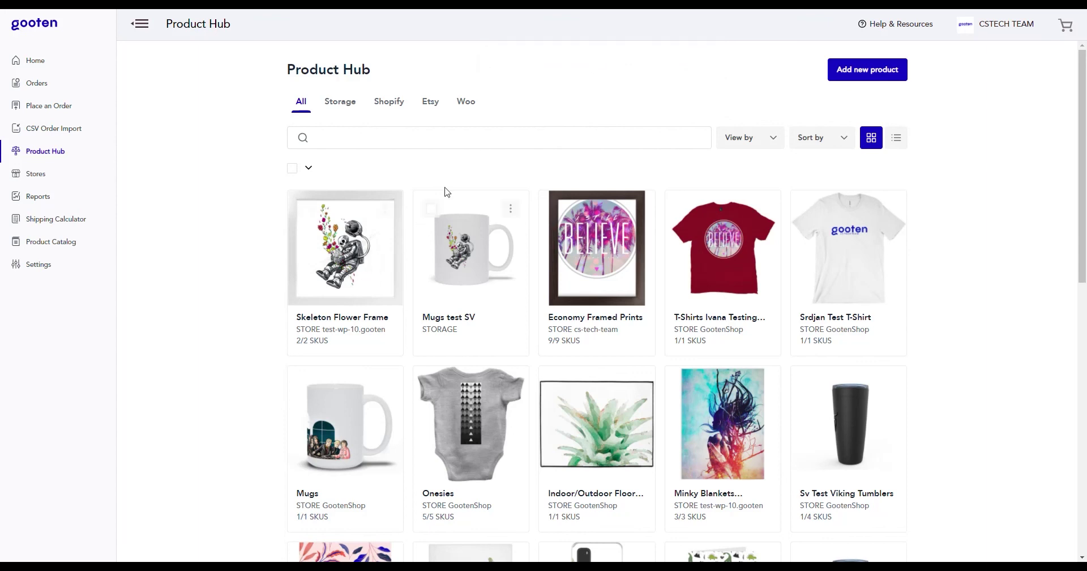
Step: Open the Skeleton Flower Frame's live WooCommerce page from its Woo tab card
{"action": "left_click", "coordinate": [469, 112]}
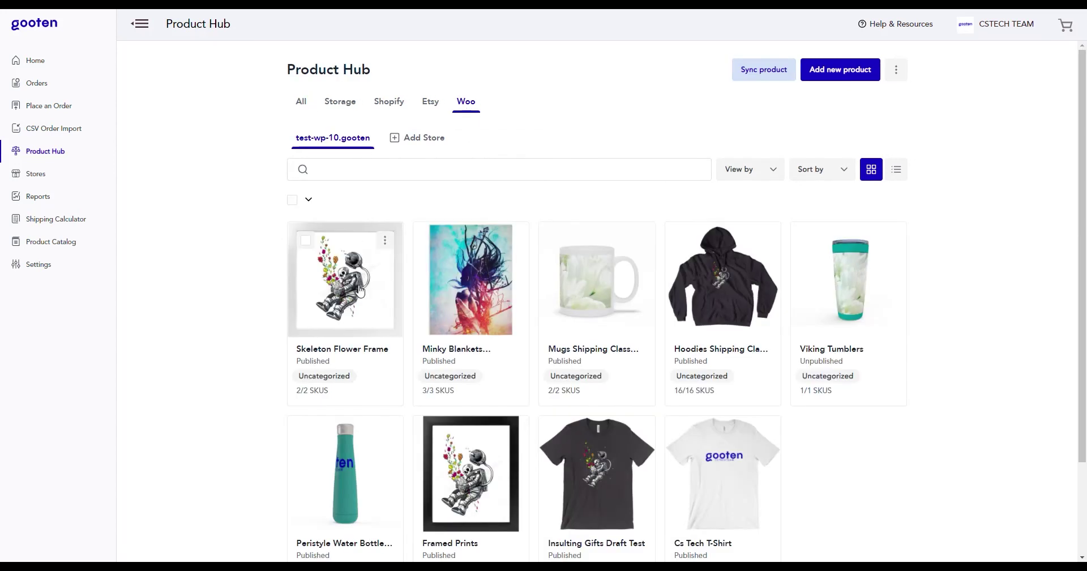
{"action": "mouse_move", "coordinate": [344, 272]}
{"action": "left_click", "coordinate": [385, 240]}
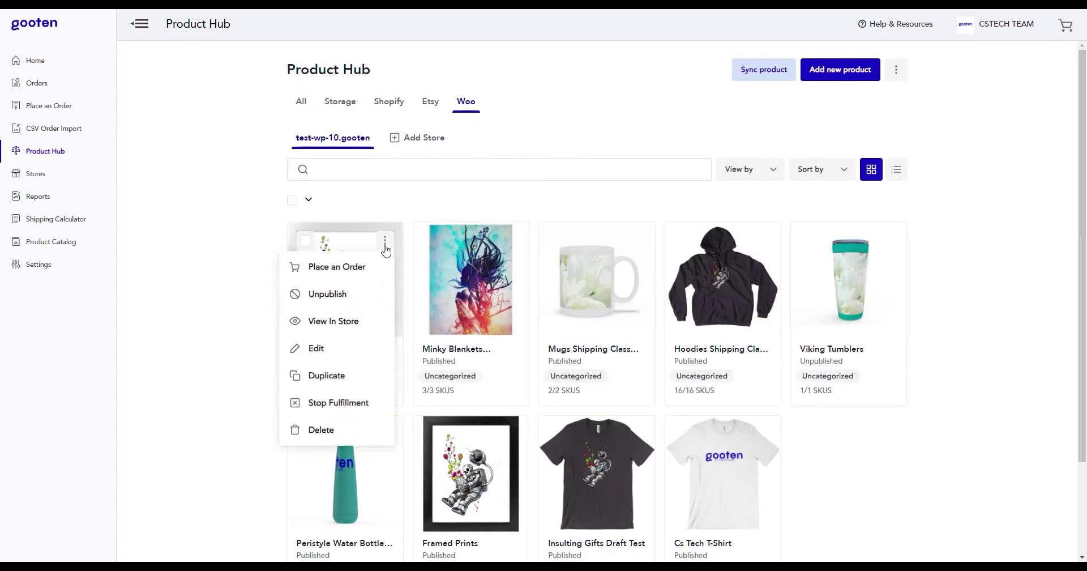
{"action": "left_click", "coordinate": [365, 320]}
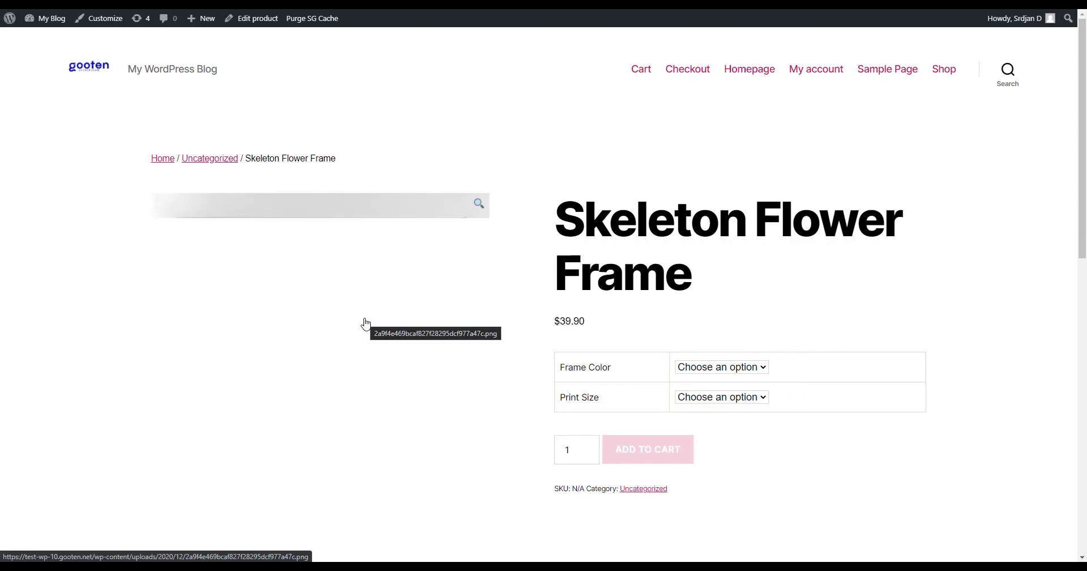
Step: Choose a Black frame color and the 16x16 inch print size
{"action": "scroll", "coordinate": [510, 212], "scroll_direction": "down", "scroll_amount": 2}
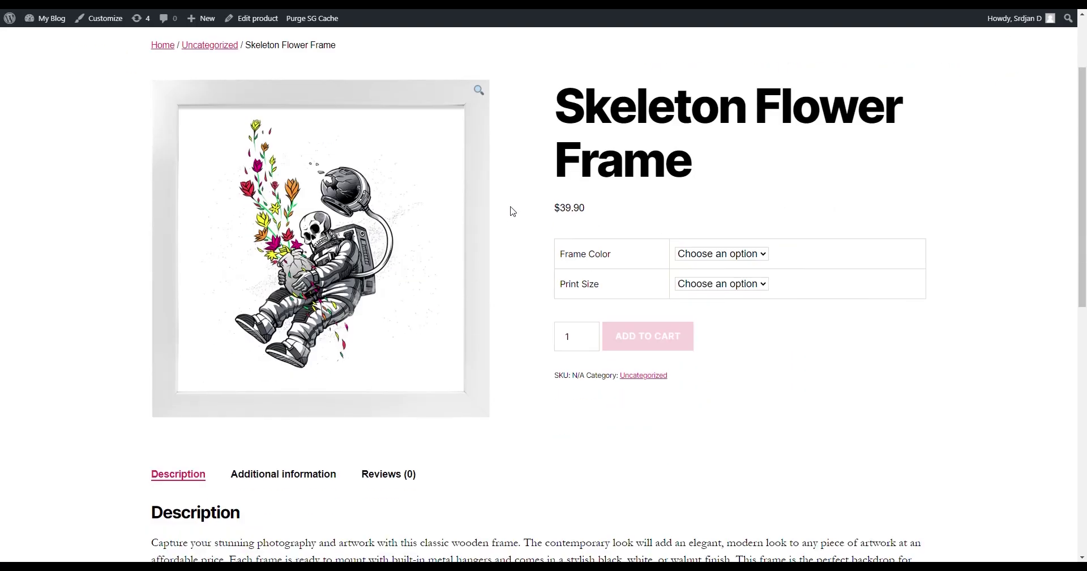
{"action": "left_click", "coordinate": [712, 255]}
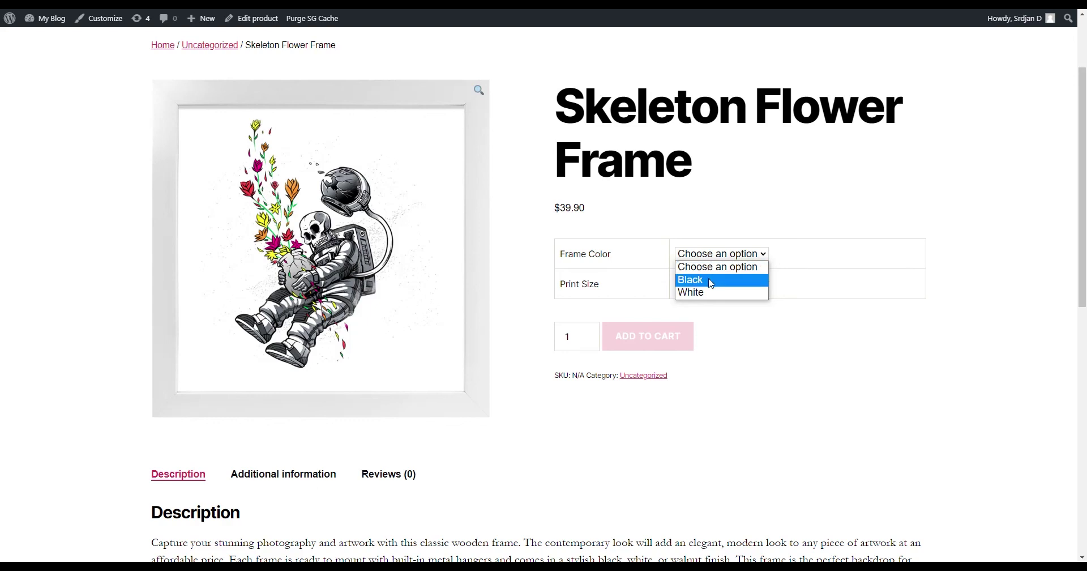
{"action": "left_click", "coordinate": [714, 285]}
{"action": "left_click", "coordinate": [726, 308]}
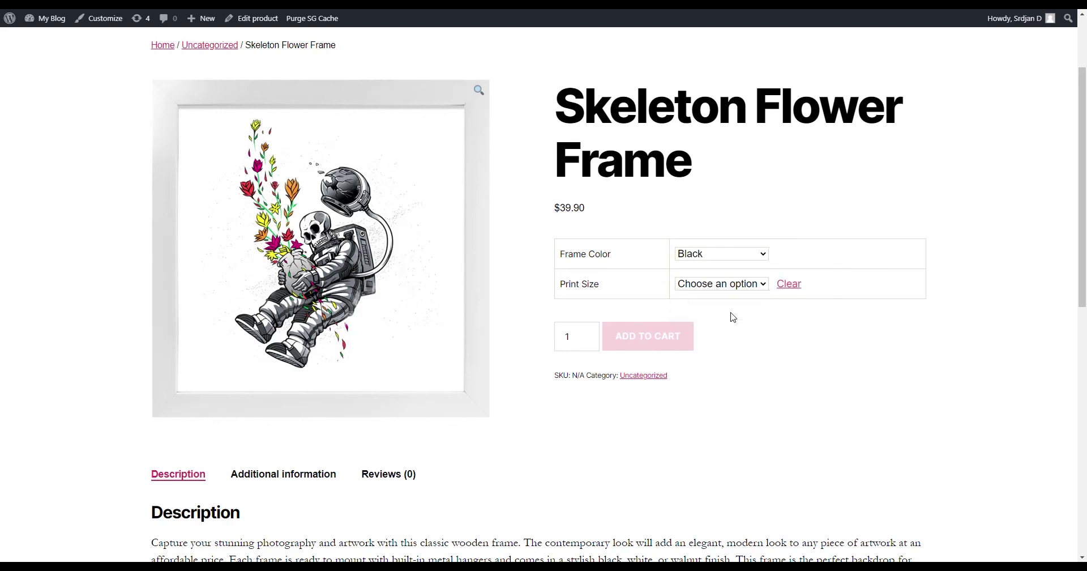